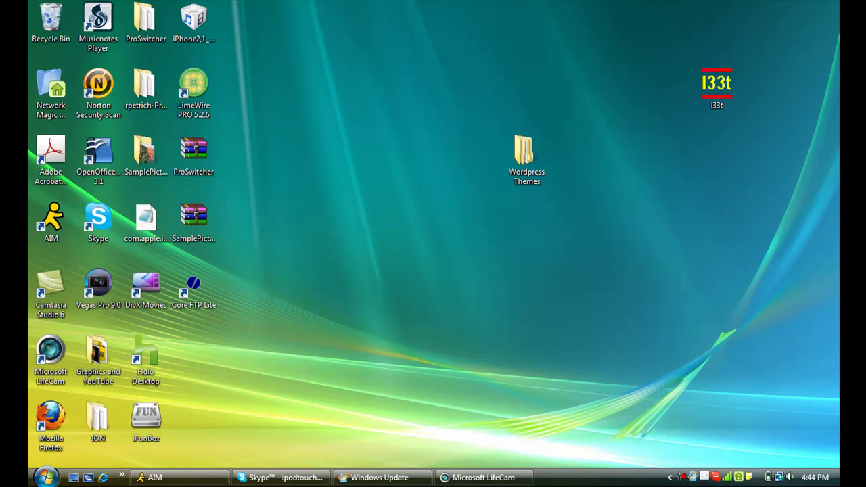
- Bring the LifeCam webcam view back up and launch Google Chrome from the Start menu
mouse_move(502, 479)
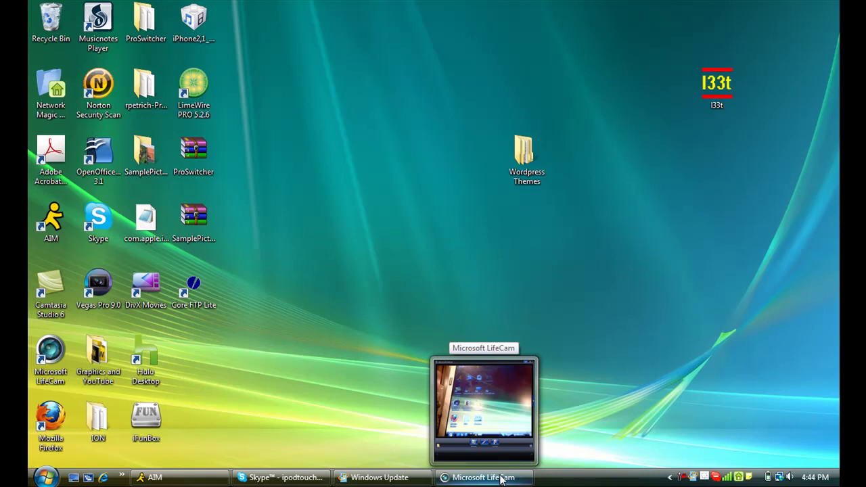
left_click(501, 478)
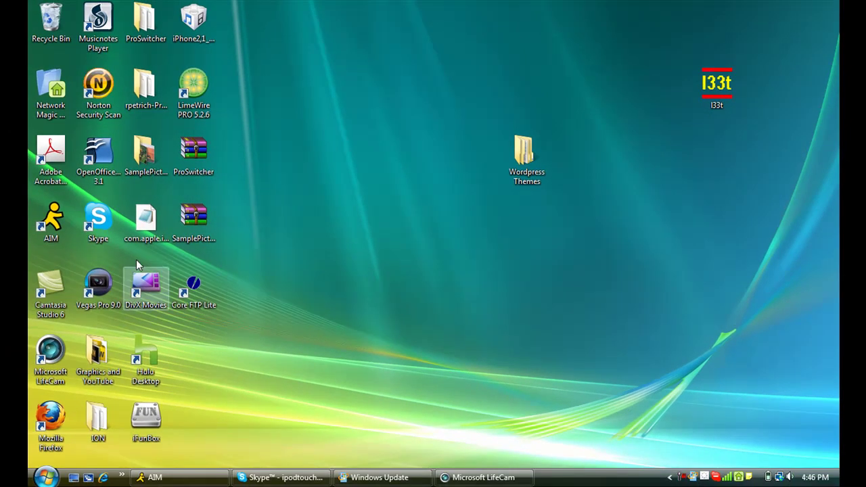
key("super")
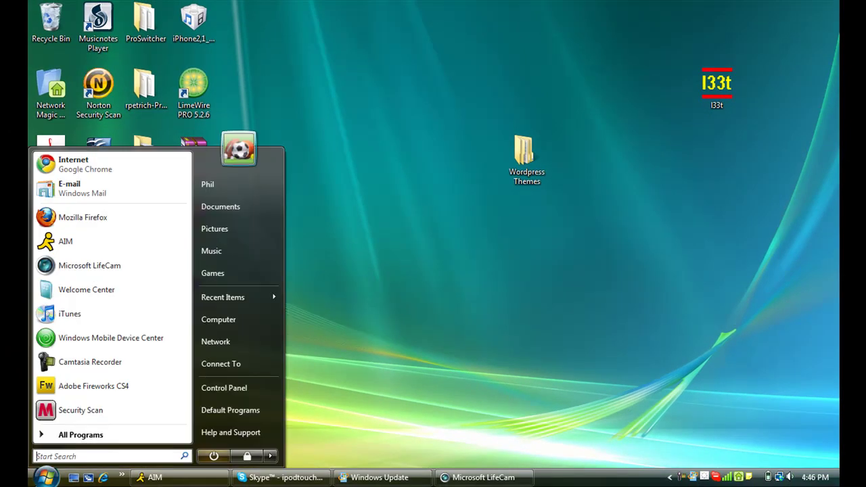
left_click(108, 164)
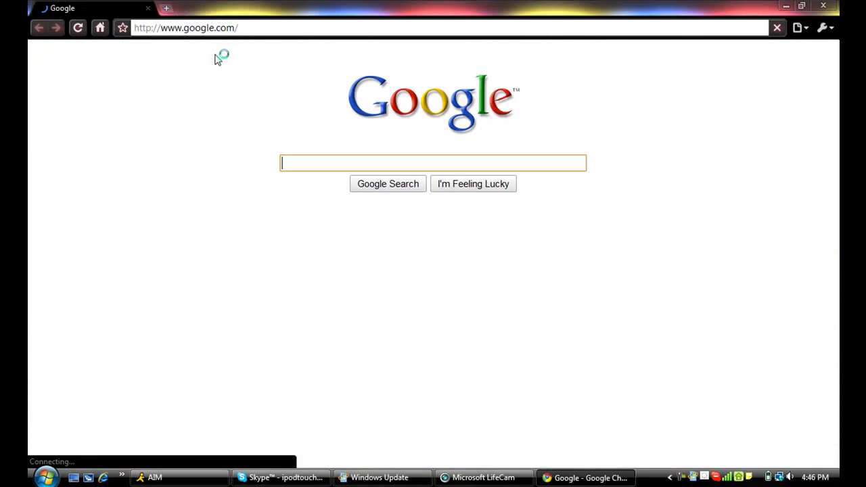
- Search Google for 'realvnc' and open the official RealVNC website
left_click(228, 29)
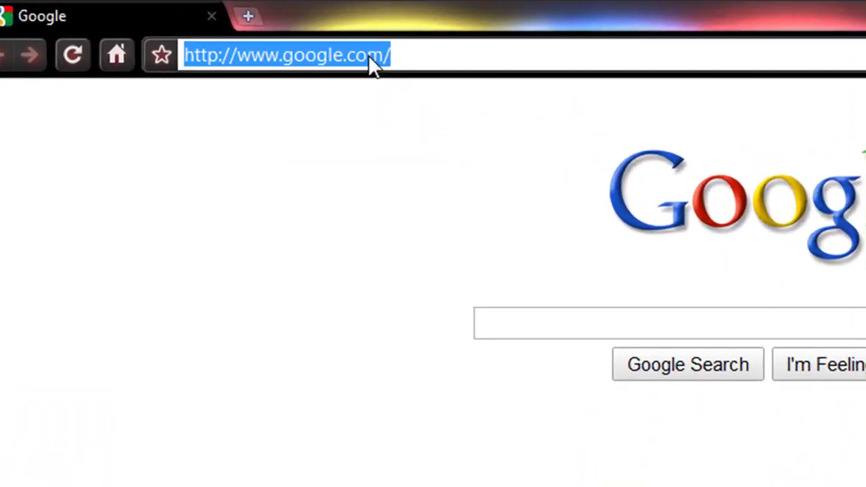
type("r")
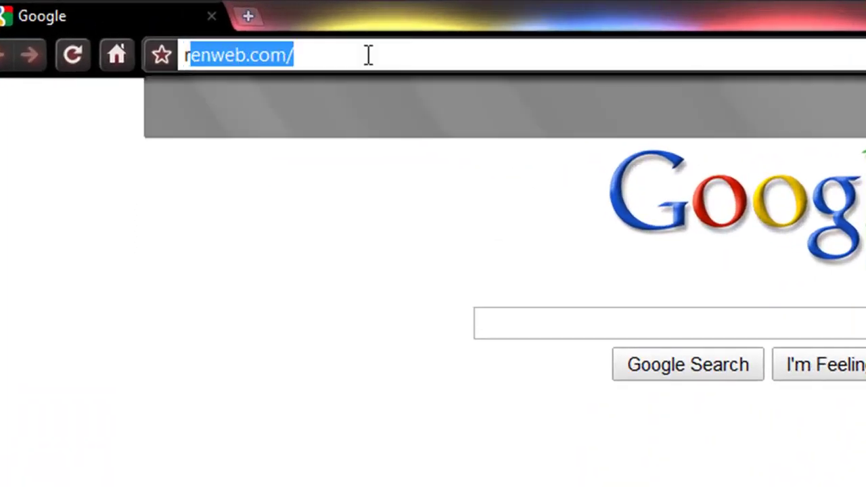
type("ealvnc")
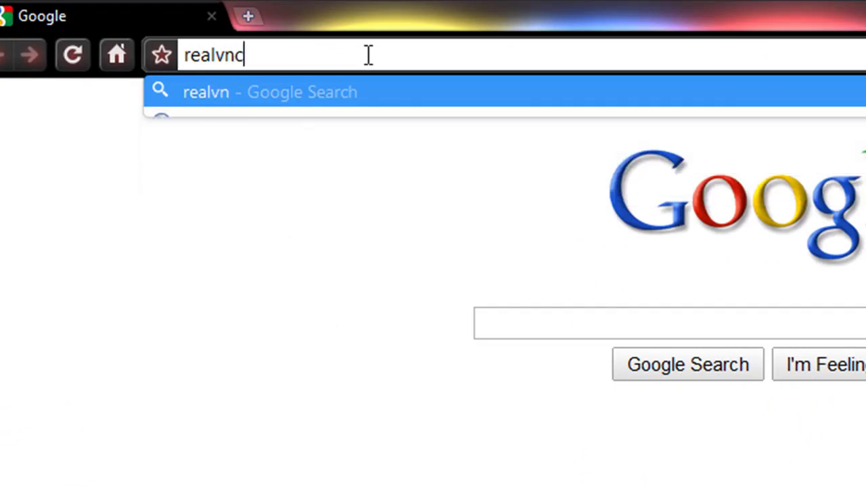
key("Return")
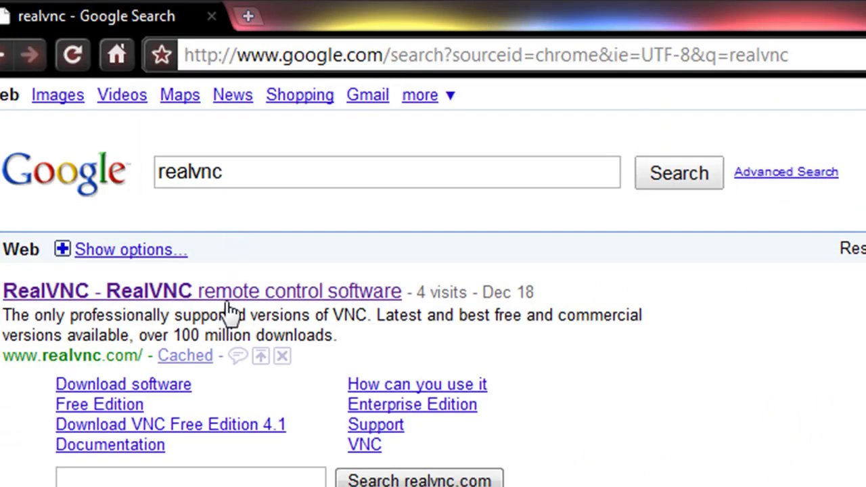
left_click(230, 301)
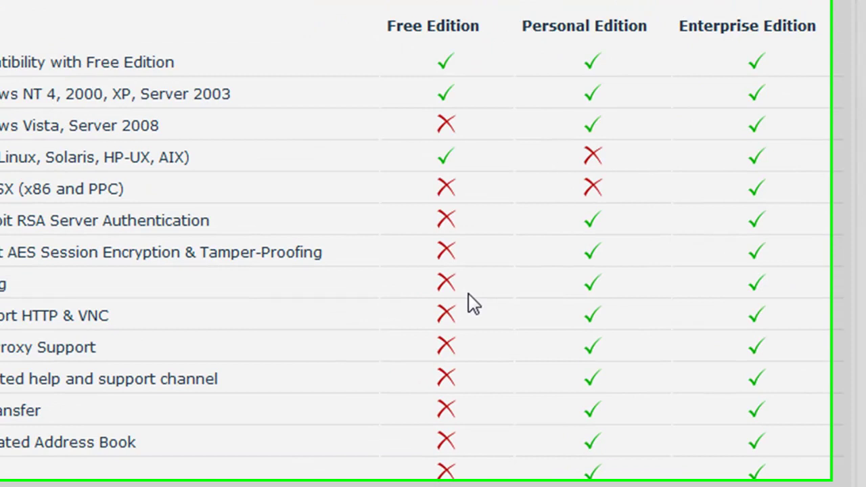
- Scroll past the edition table and skip the form to reach the VNC Free Edition 4.1.3 downloads
scroll(512, 314, "down", 1)
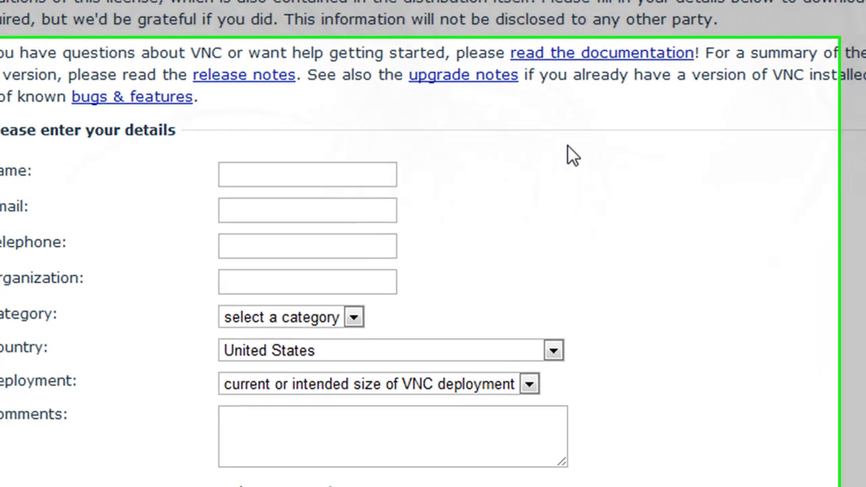
scroll(596, 112, "down", 3)
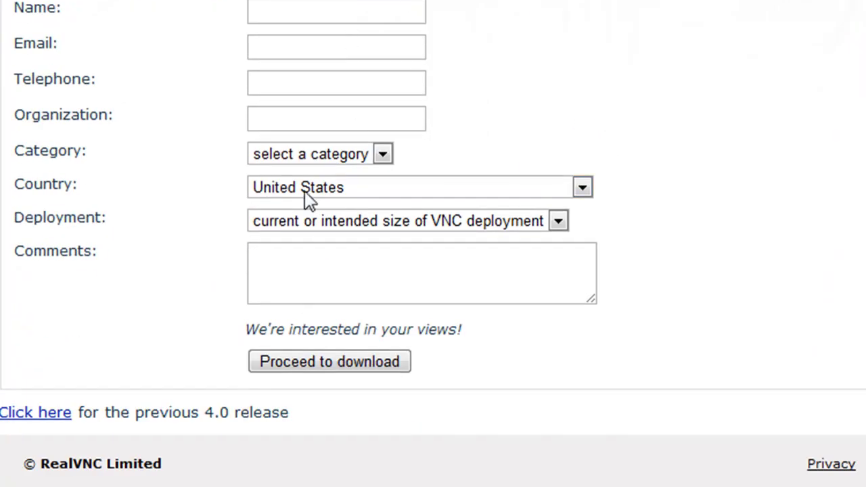
left_click(306, 364)
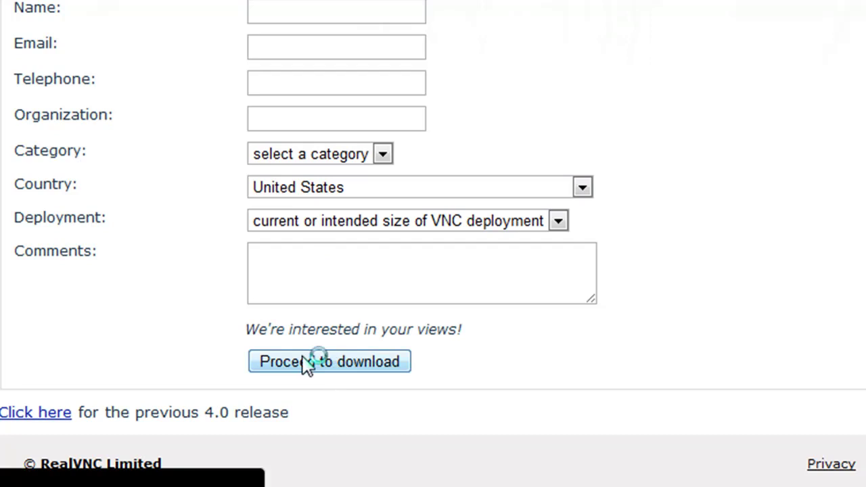
scroll(404, 79, "down", 3)
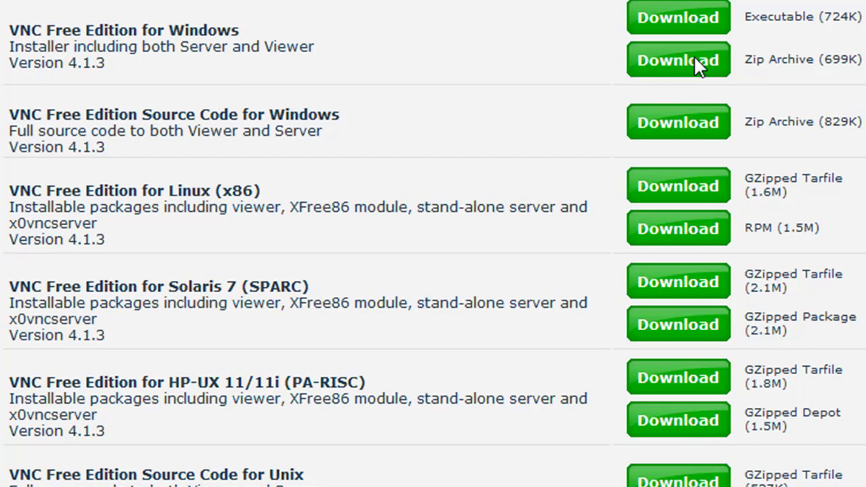
- Download the vnc-4_1_3-x86_win32.exe installer after accepting the GPL terms, keeping it despite the warning
left_click(673, 21)
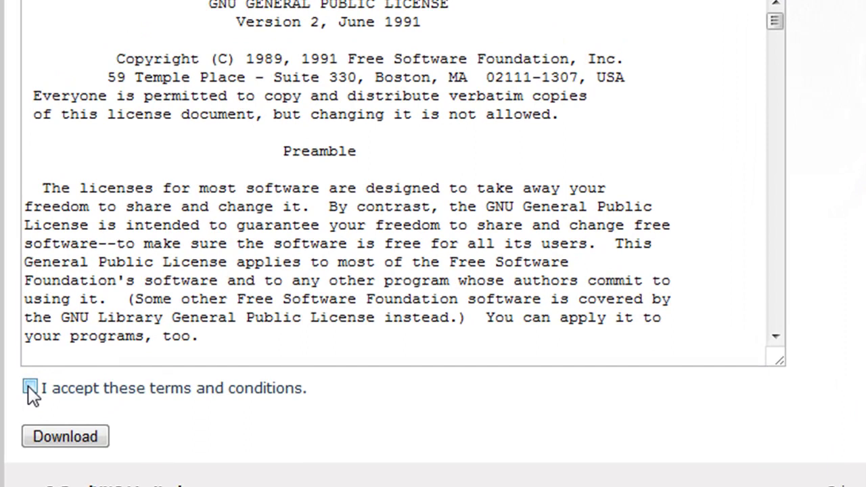
left_click(29, 389)
left_click(72, 441)
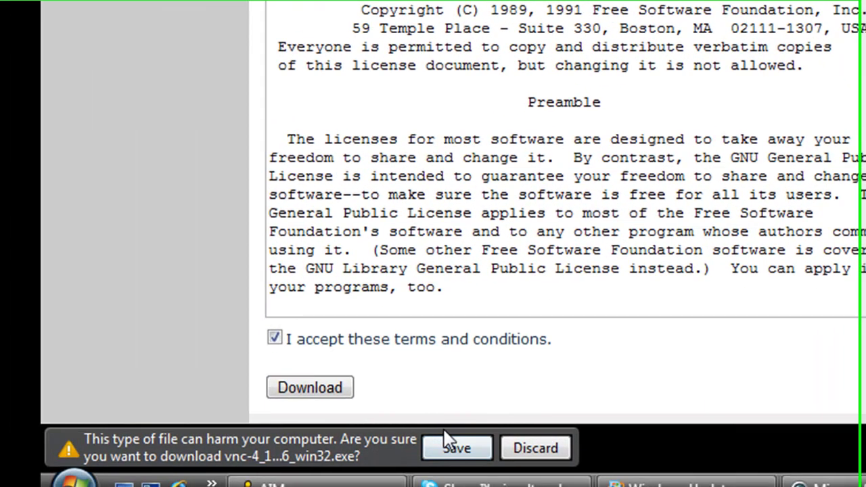
left_click(454, 445)
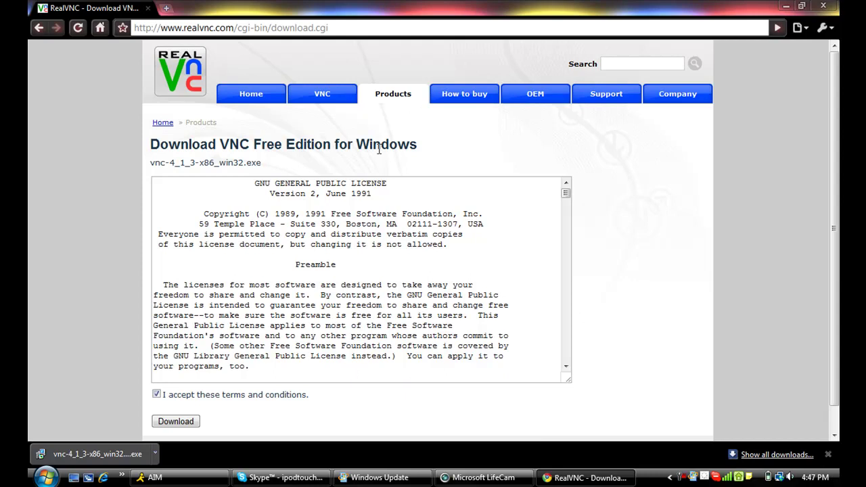
- Run the downloaded VNC installer and accept the licence agreement
left_click(98, 454)
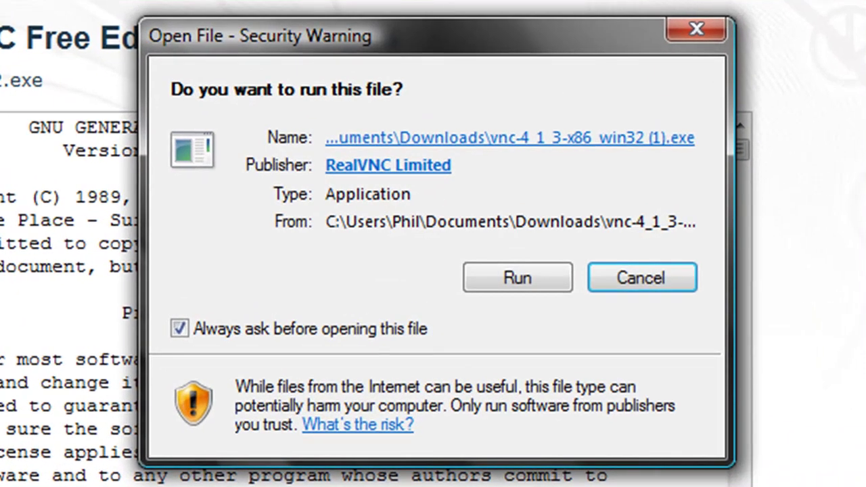
left_click(518, 274)
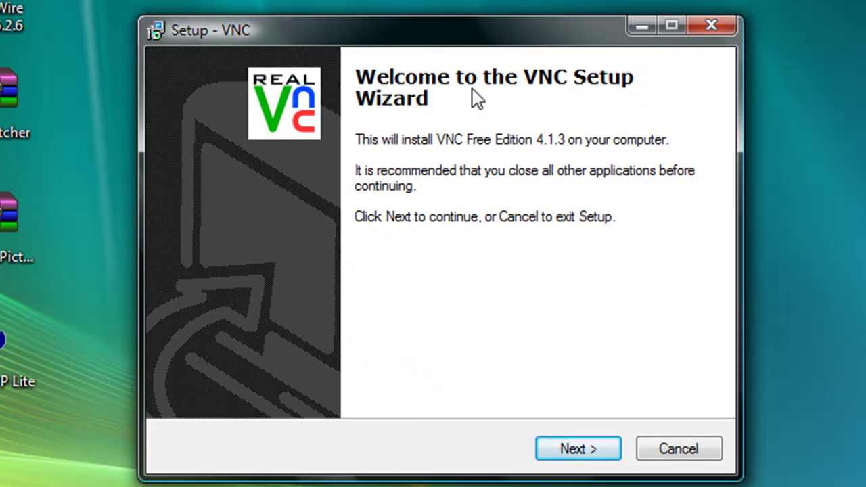
left_click(558, 449)
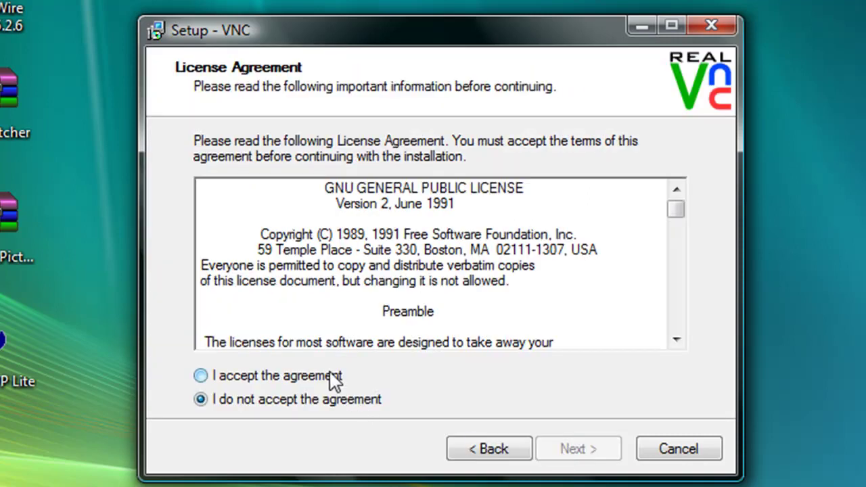
left_click(334, 381)
- Keep the default location, full components and Start Menu folder, then begin installing VNC
left_click(555, 451)
left_click(554, 450)
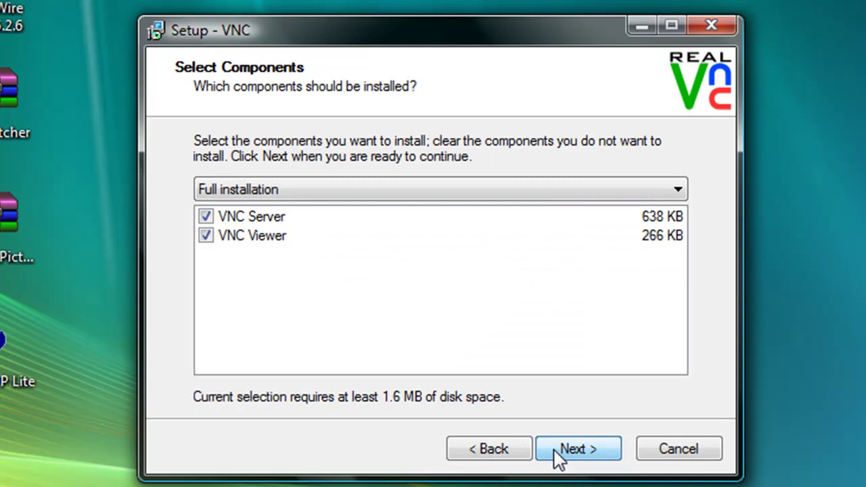
left_click(554, 450)
left_click(554, 450)
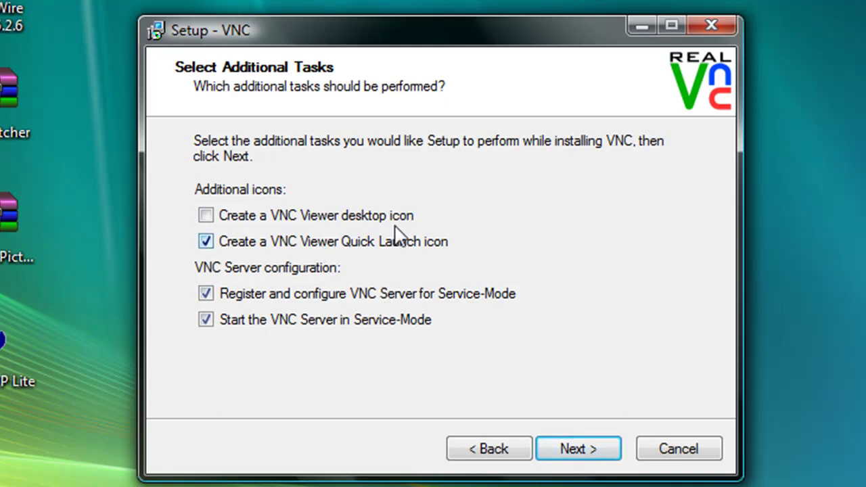
left_click(609, 450)
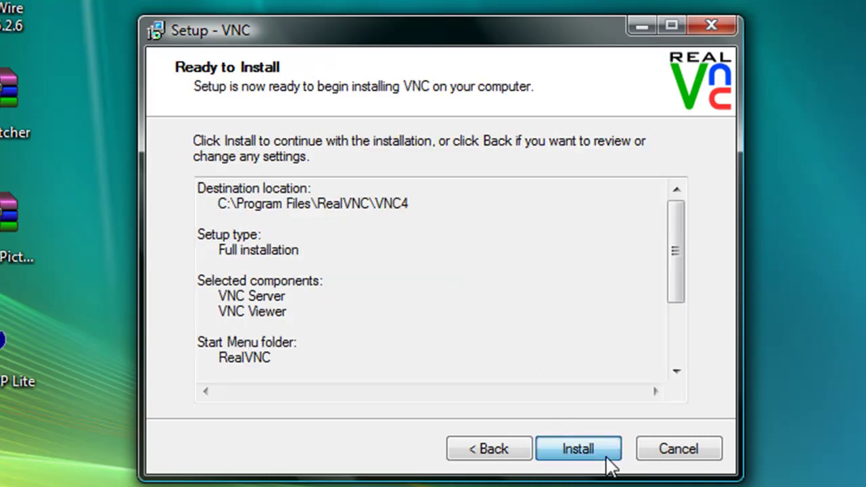
left_click(607, 455)
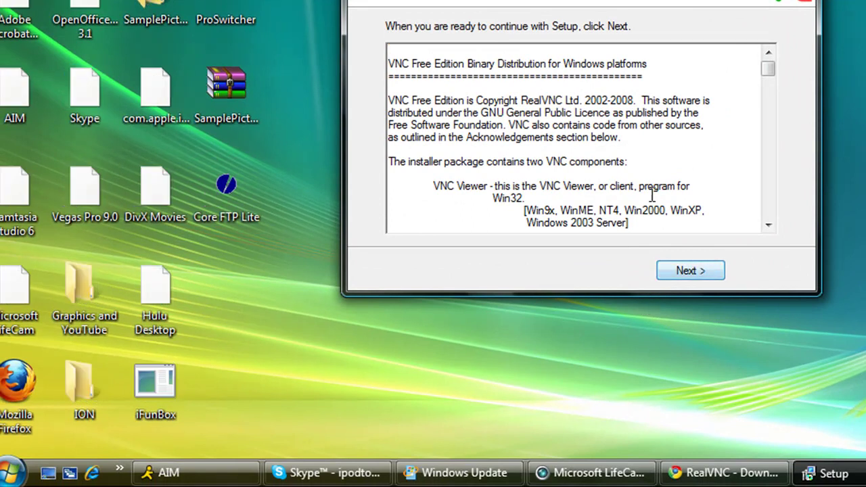
- Move past the release information page and close the finished VNC setup wizard
left_click(673, 273)
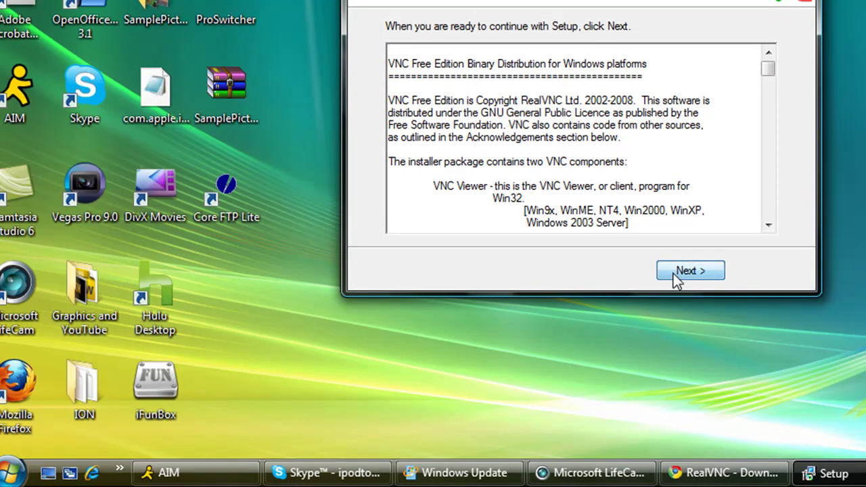
left_click(673, 273)
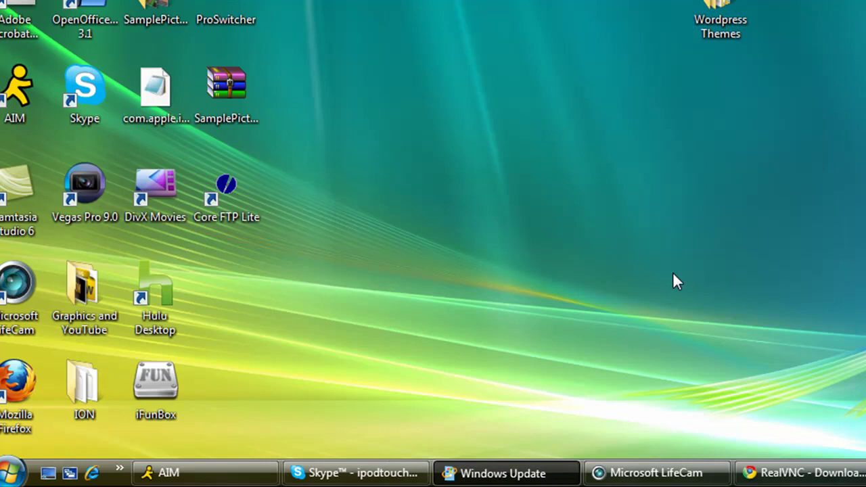
- Launch VNC Viewer from the Quick Launch overflow and connect to the iPod's IP address
left_click(115, 473)
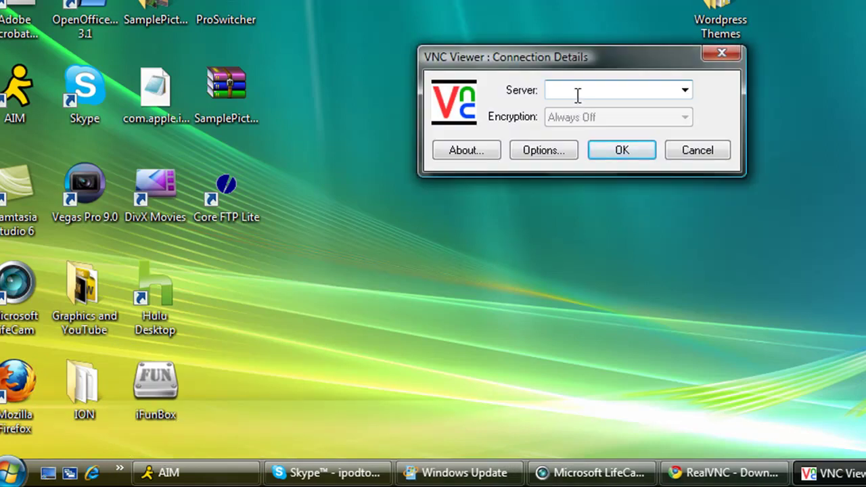
left_click(717, 474)
left_click(717, 473)
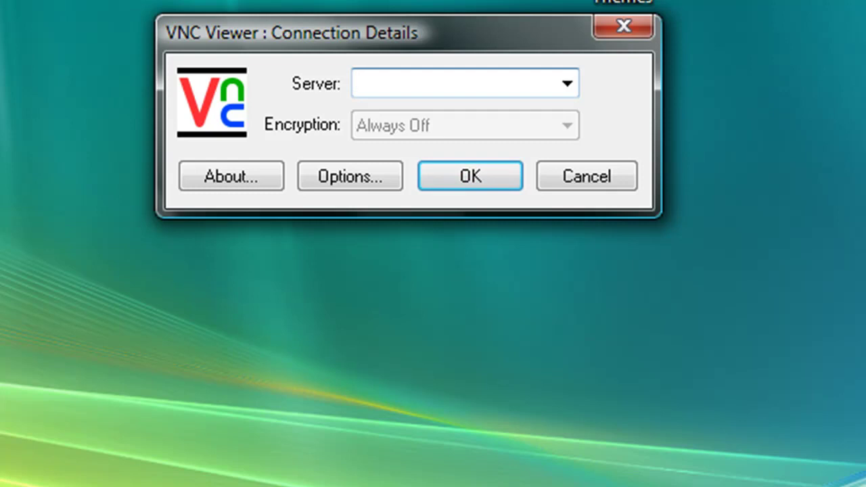
type("1")
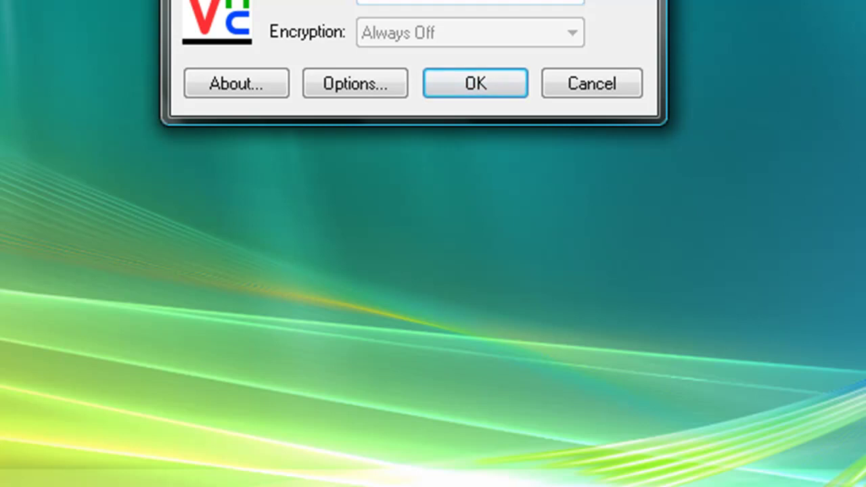
left_click(512, 82)
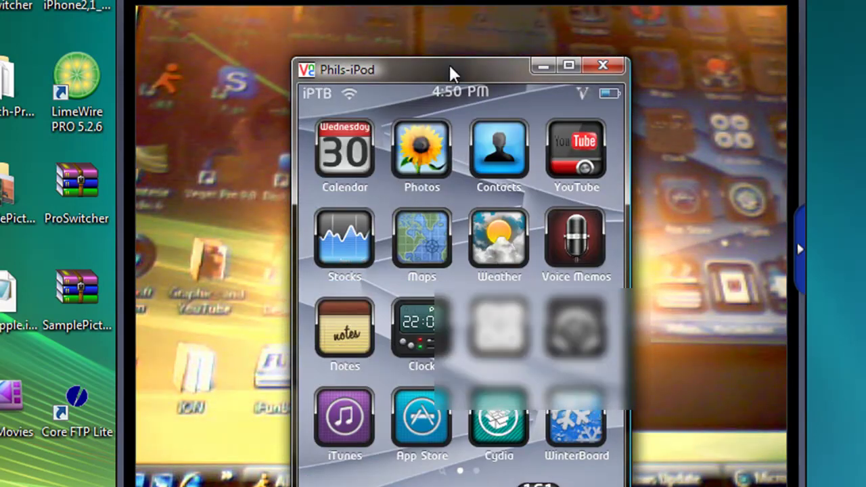
- Place the iPod mirror window beside the webcam view, then swipe to the next home page and back
left_click_drag(459, 64, 865, 42)
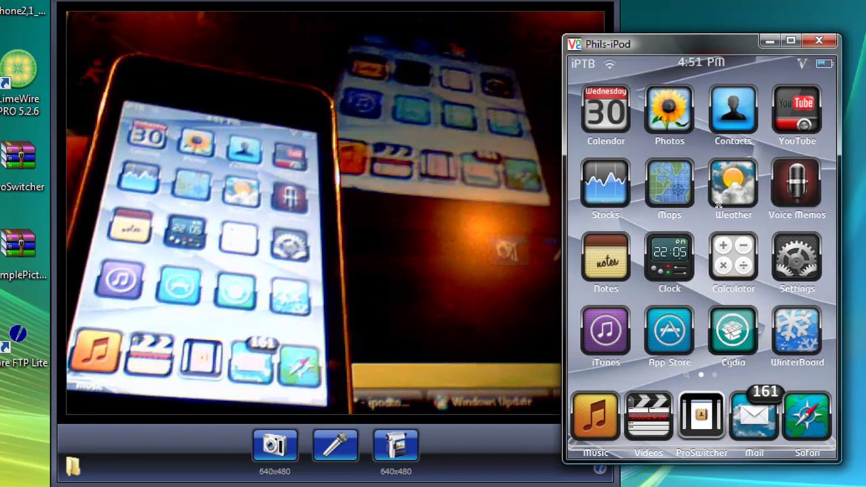
left_click_drag(696, 225, 667, 234)
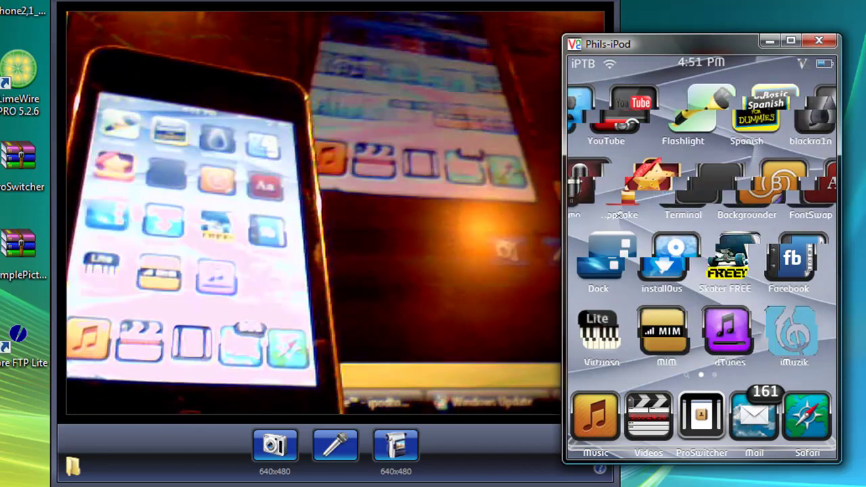
left_click_drag(740, 222, 822, 186)
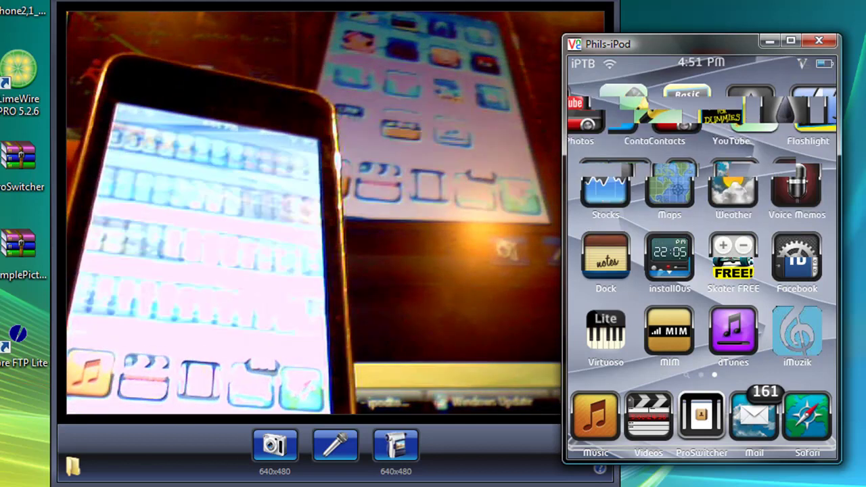